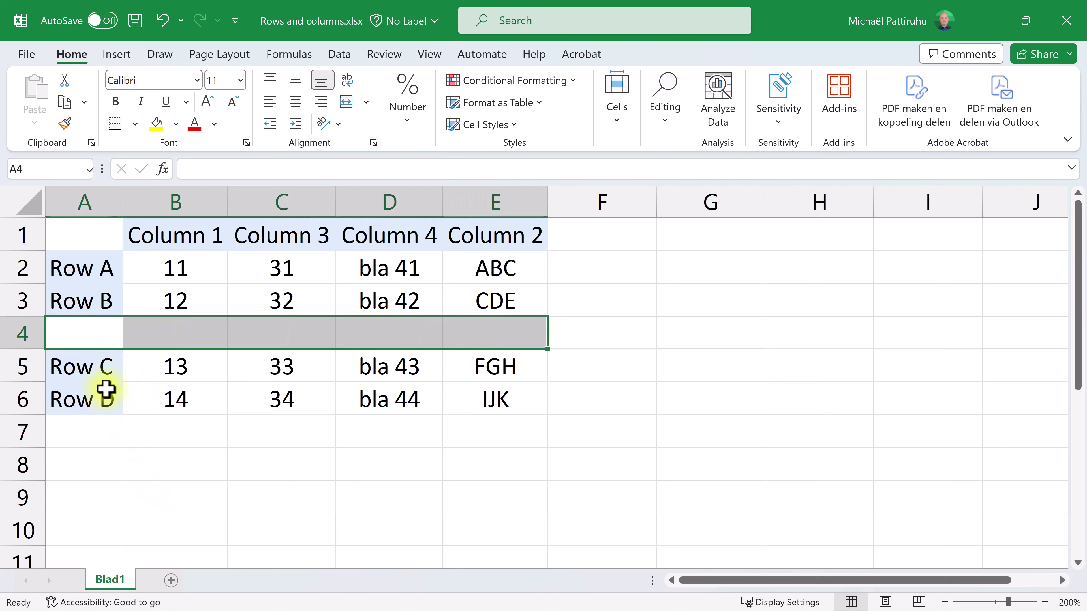
- Try moving the Row C and Row D cells (A5:E6) up into the empty row 4, and undo the move
{"action": "left_click_drag", "start_coordinate": [102, 369], "coordinate": [468, 405]}
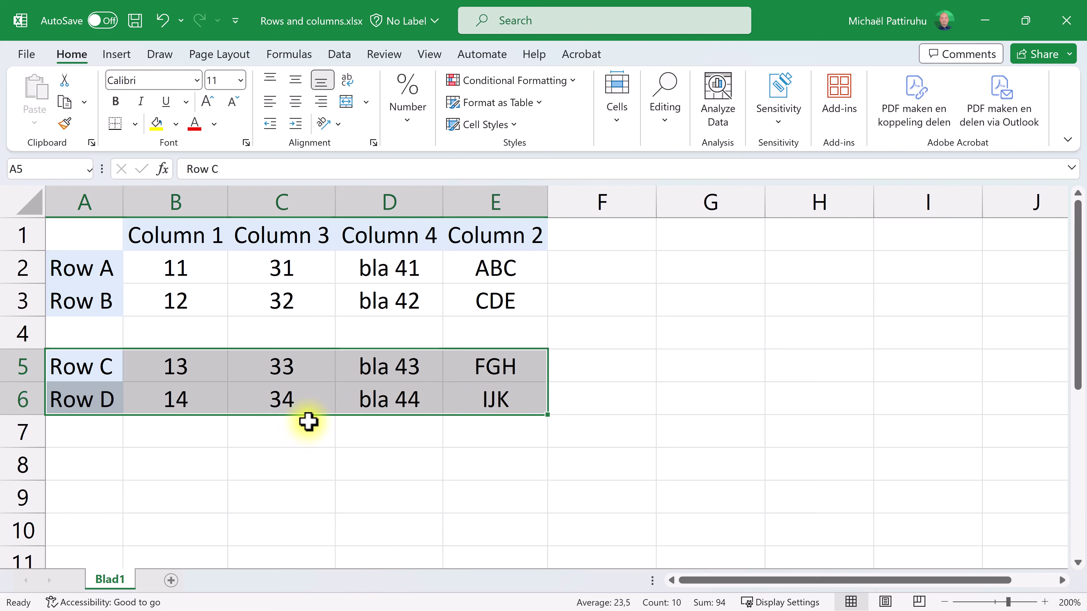
{"action": "left_click_drag", "start_coordinate": [309, 416], "coordinate": [306, 376]}
{"action": "left_click", "coordinate": [296, 426]}
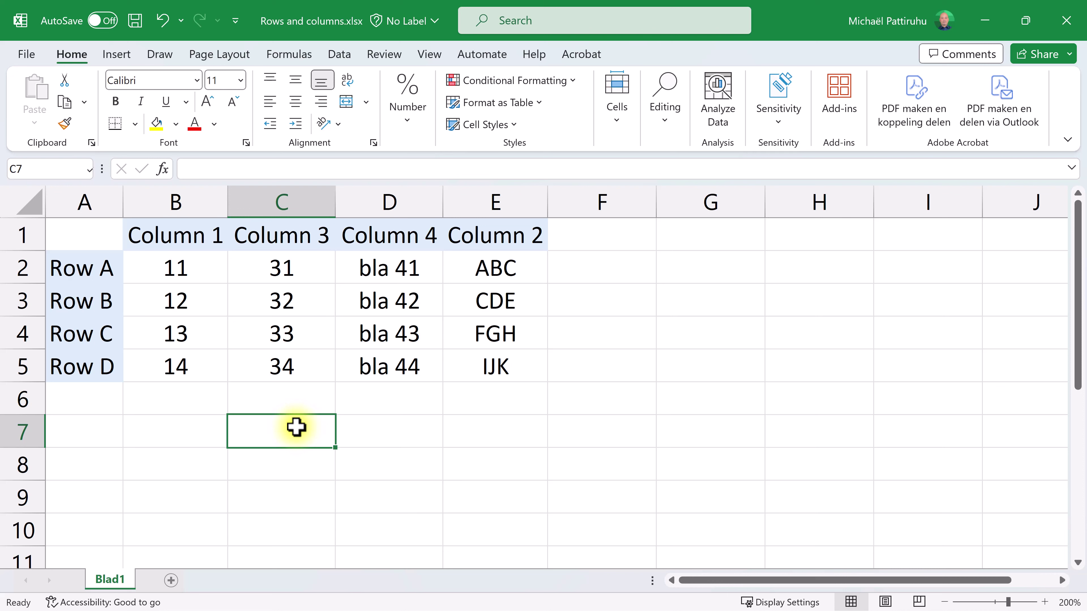
{"action": "left_click", "coordinate": [163, 21]}
{"action": "left_click", "coordinate": [193, 451]}
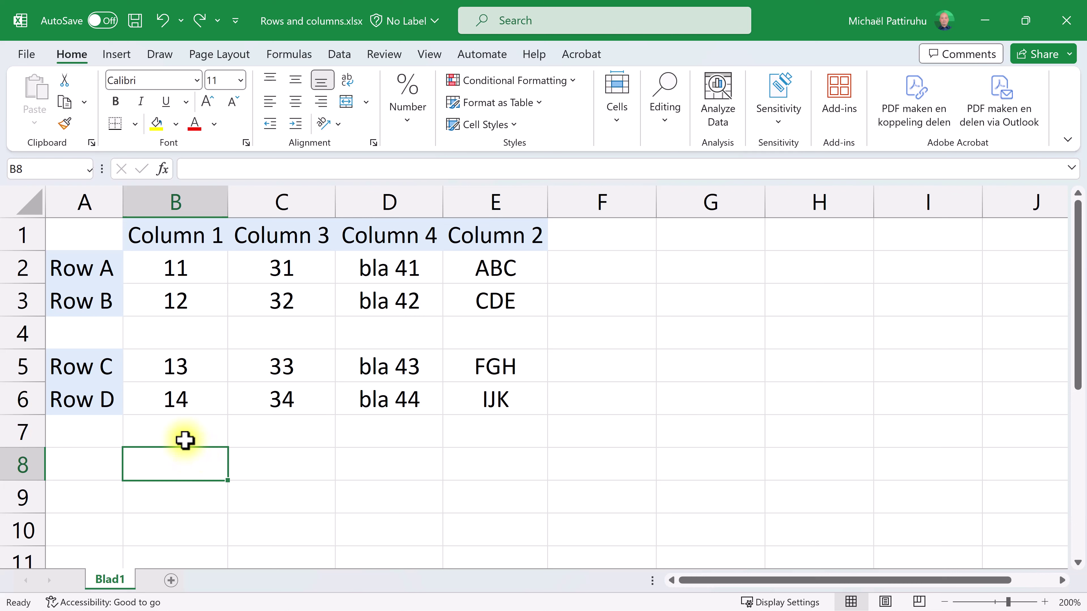
- Delete the entire empty row 4 between Row B and Row C
{"action": "left_click", "coordinate": [103, 336]}
{"action": "left_click_drag", "start_coordinate": [103, 336], "coordinate": [447, 340]}
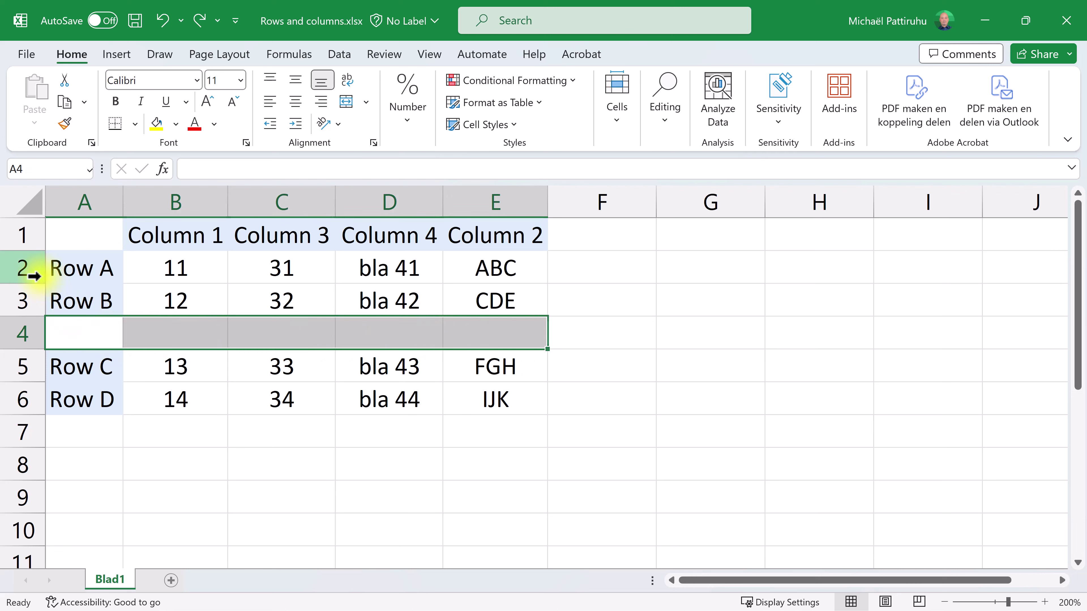
{"action": "left_click", "coordinate": [24, 270]}
{"action": "left_click", "coordinate": [22, 300]}
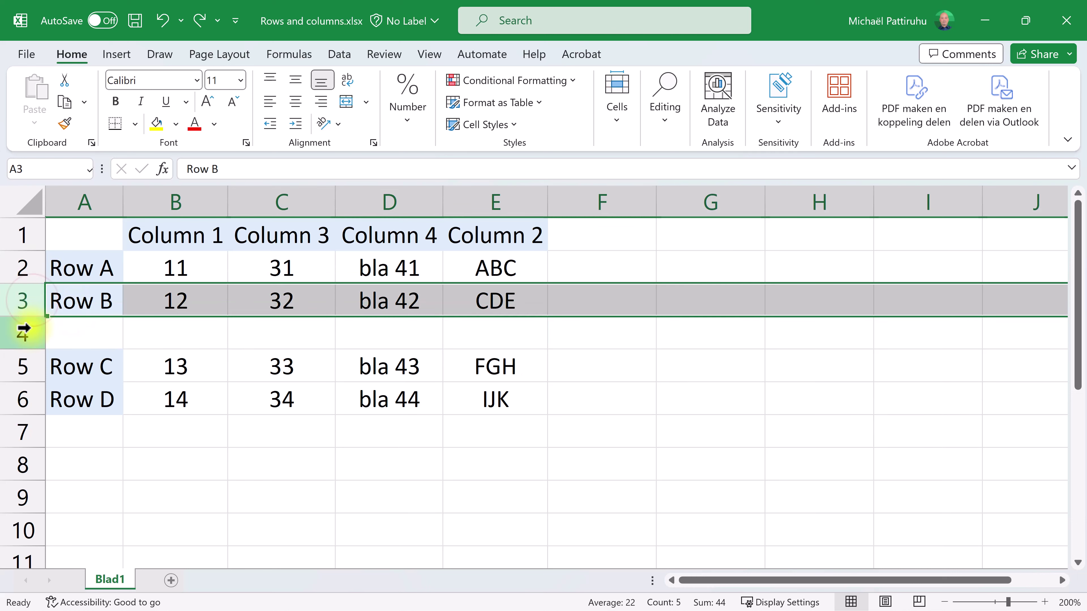
{"action": "left_click", "coordinate": [24, 332]}
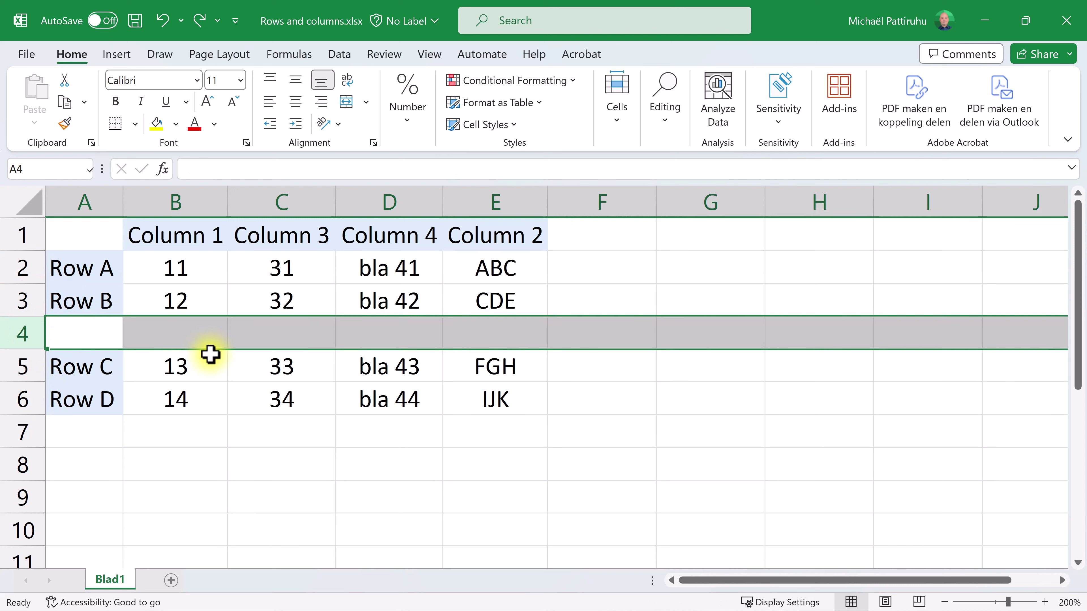
{"action": "right_click", "coordinate": [27, 332]}
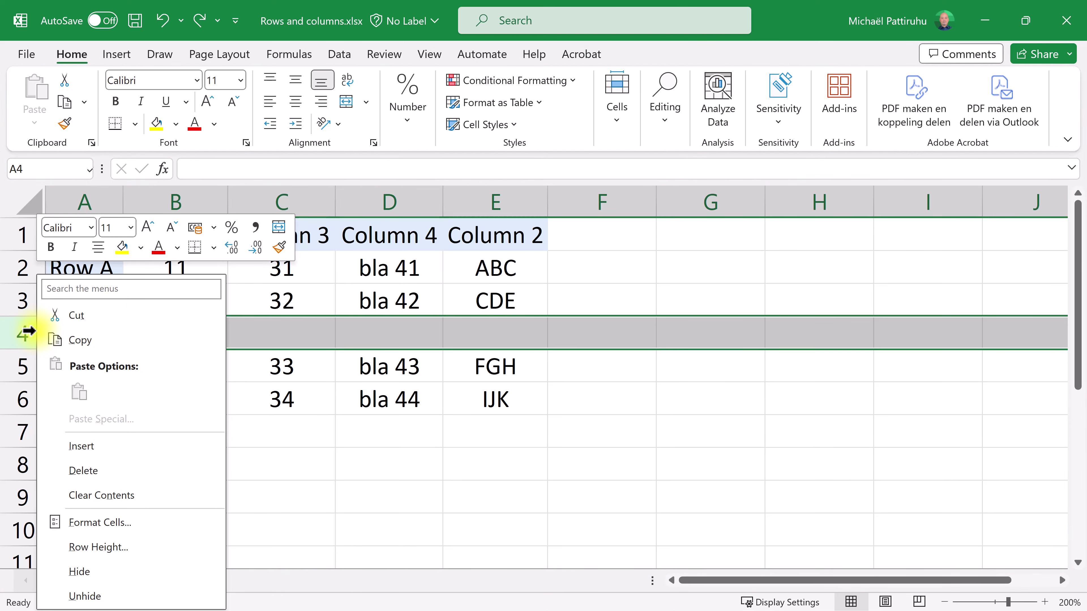
{"action": "left_click", "coordinate": [81, 470]}
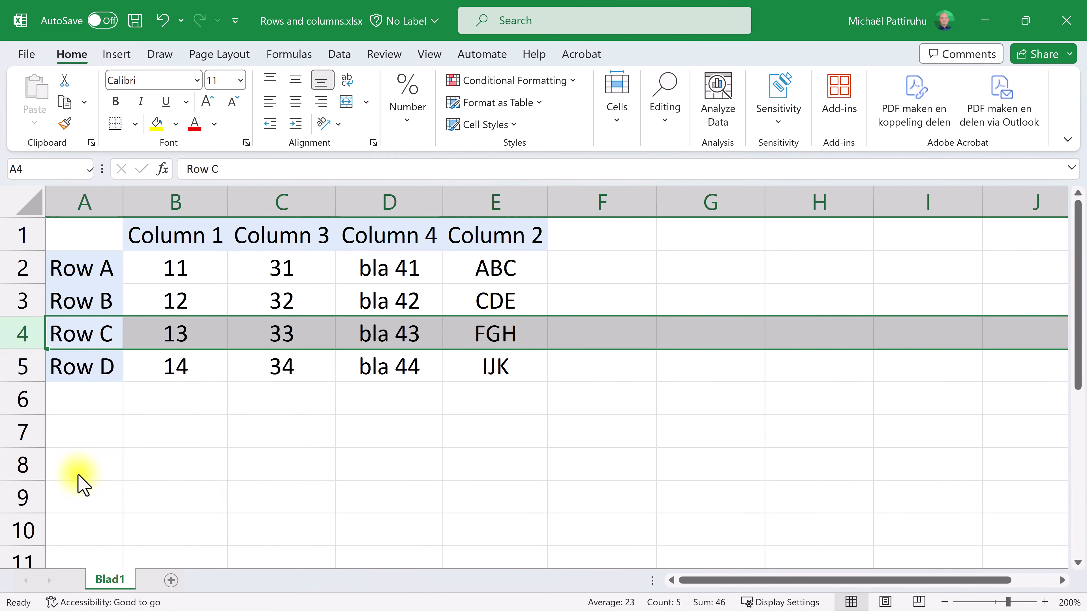
- Try inserting a blank column between Column 1 and Column 3, and undo the insertion
{"action": "left_click", "coordinate": [183, 235]}
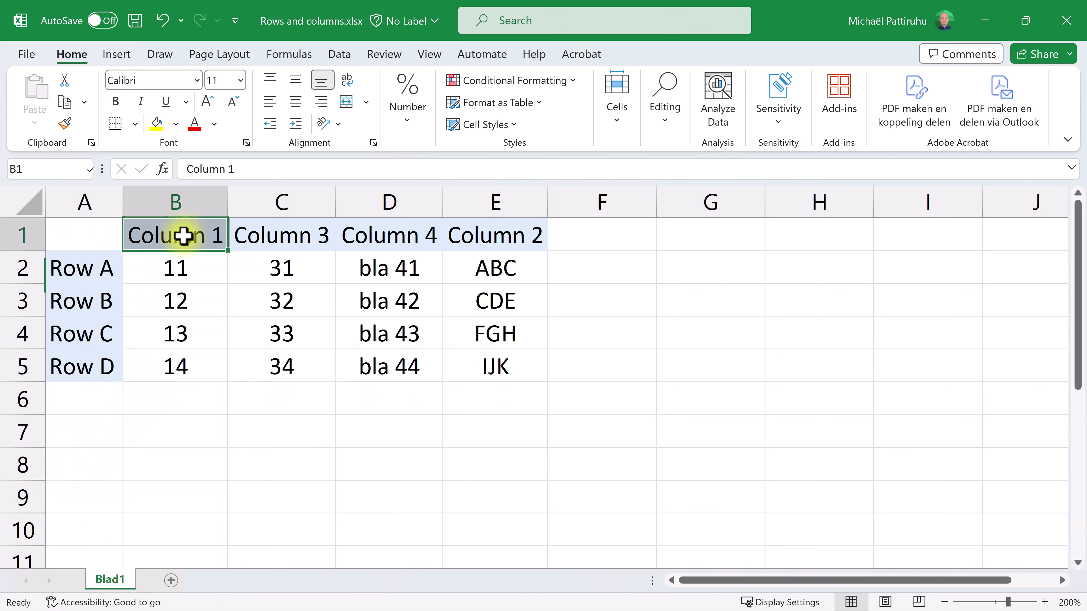
{"action": "left_click_drag", "start_coordinate": [183, 235], "coordinate": [261, 350]}
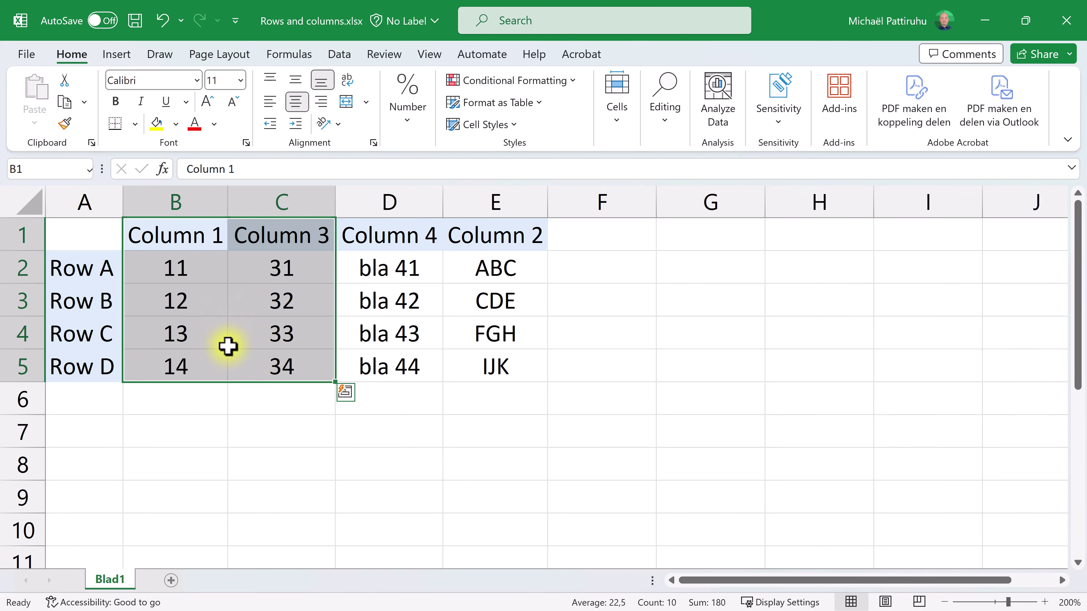
{"action": "right_click", "coordinate": [303, 198]}
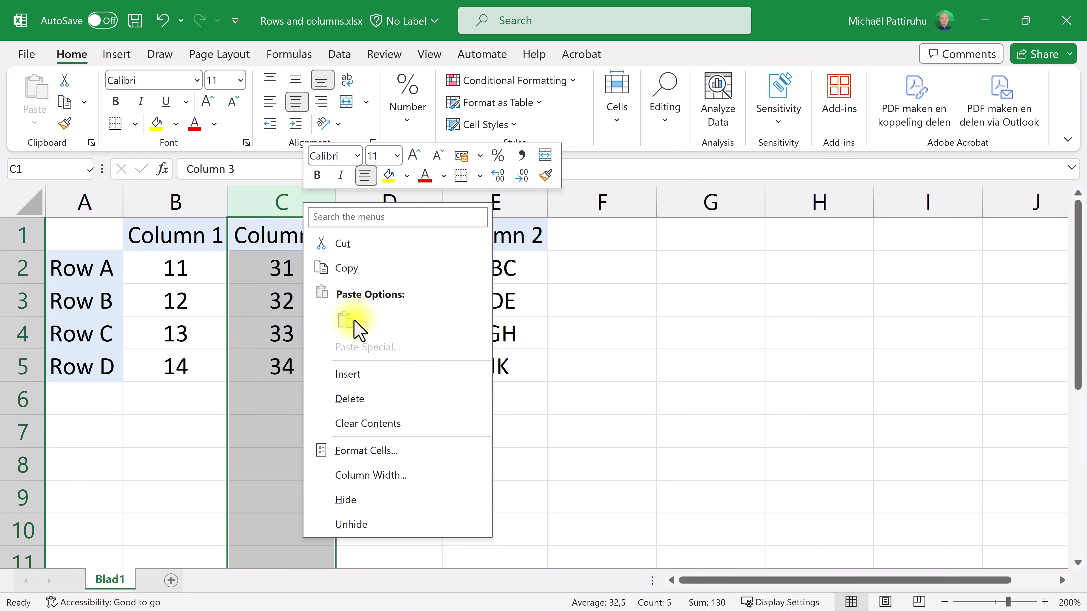
{"action": "left_click", "coordinate": [351, 375]}
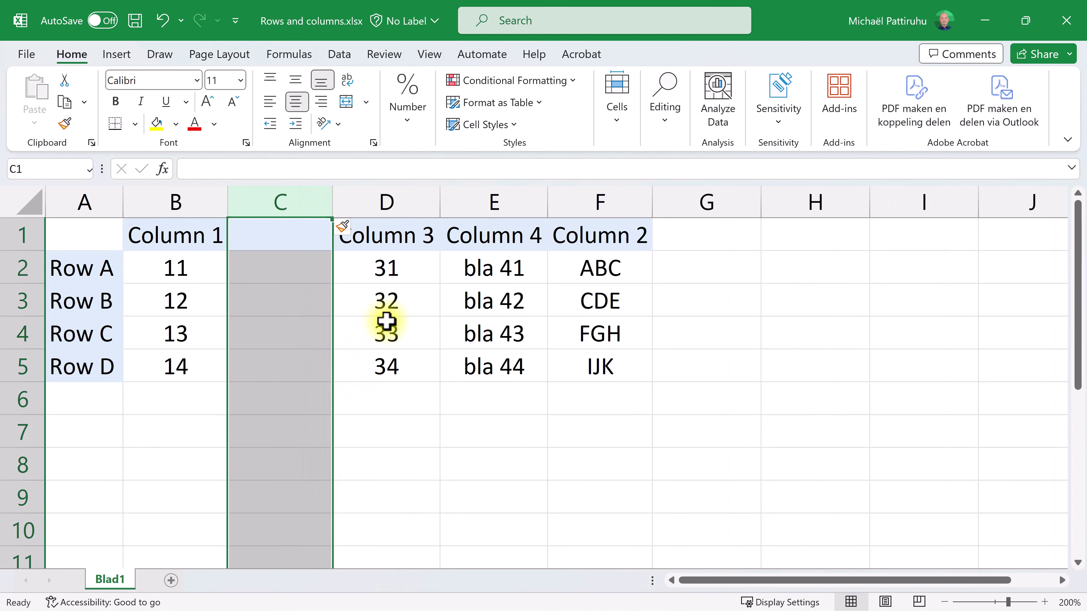
{"action": "left_click_drag", "start_coordinate": [383, 242], "coordinate": [381, 361]}
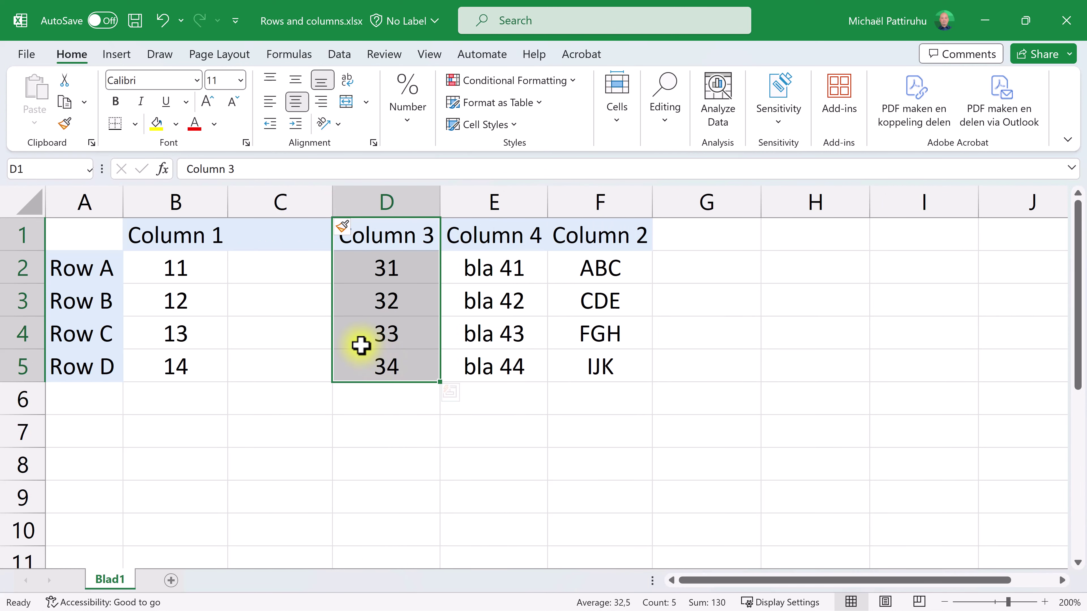
{"action": "left_click", "coordinate": [165, 27]}
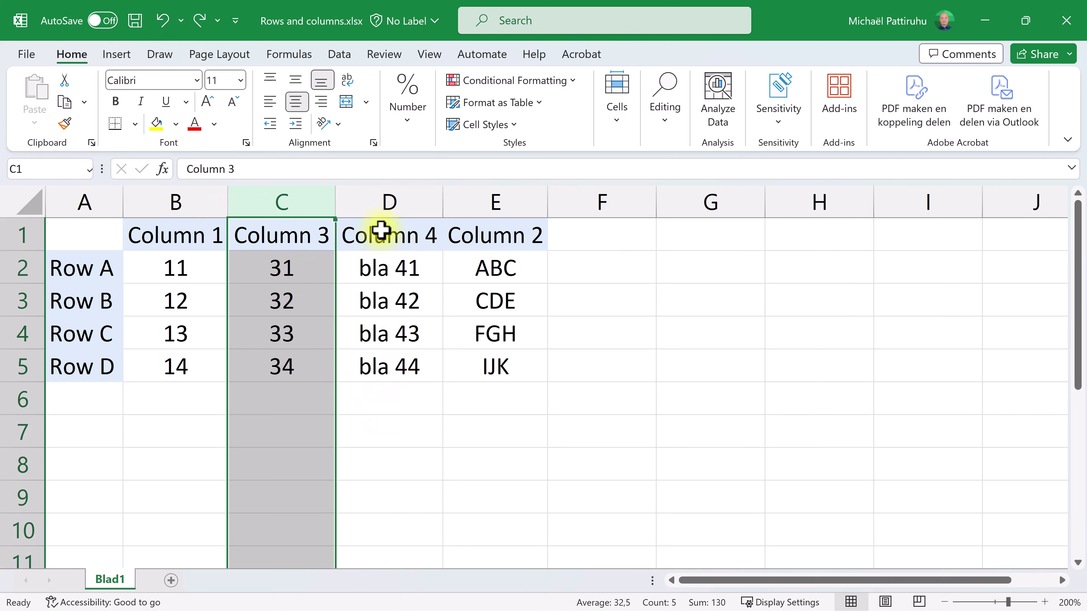
- Try moving the entire Column 4 column from D to the empty column H, and undo the move
{"action": "left_click_drag", "start_coordinate": [381, 230], "coordinate": [395, 354]}
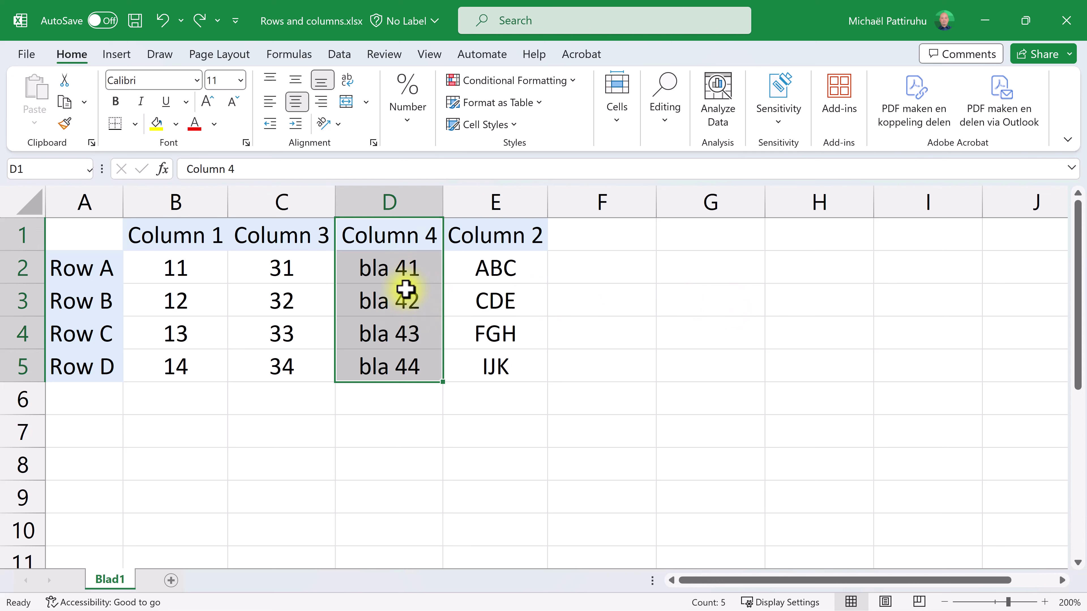
{"action": "left_click", "coordinate": [413, 196]}
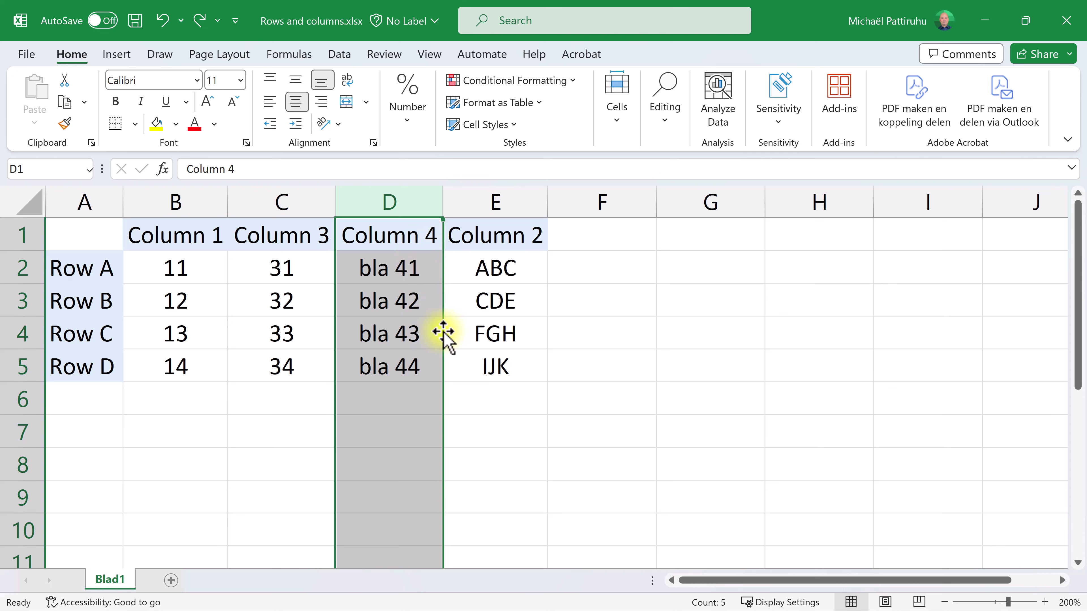
{"action": "left_click_drag", "start_coordinate": [442, 332], "coordinate": [790, 324]}
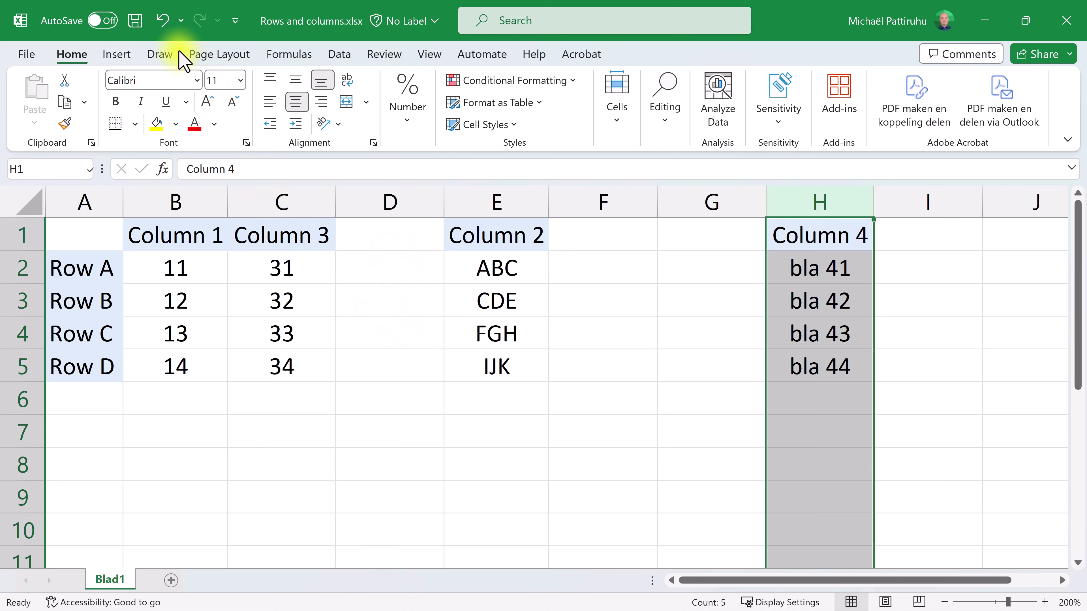
{"action": "left_click", "coordinate": [166, 26]}
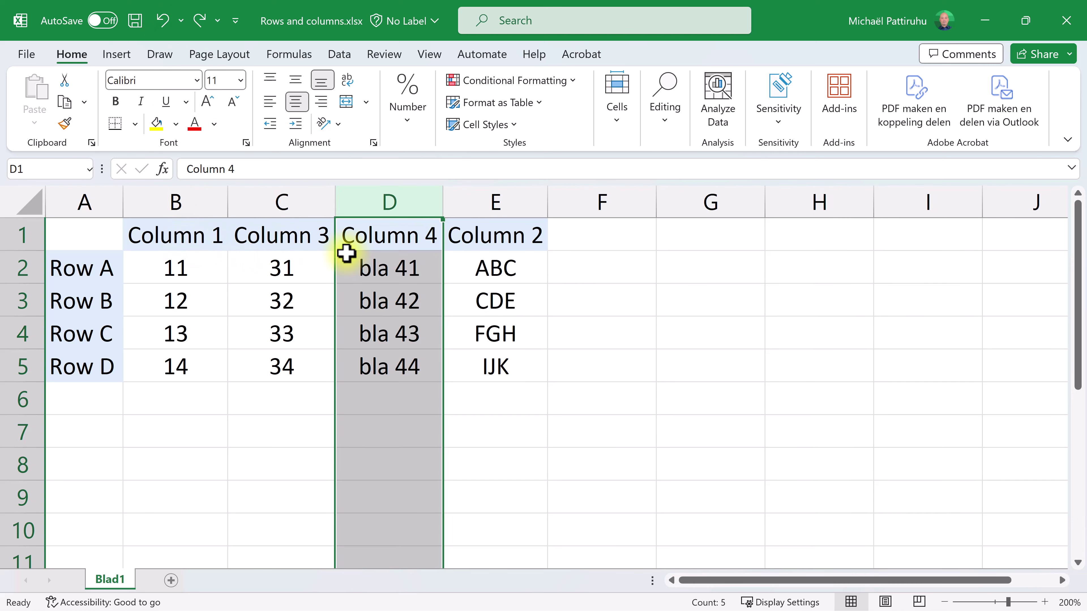
- Try moving the entire Column 2 column from E onto column C, and decline replacing the existing data
{"action": "left_click_drag", "start_coordinate": [460, 236], "coordinate": [473, 352]}
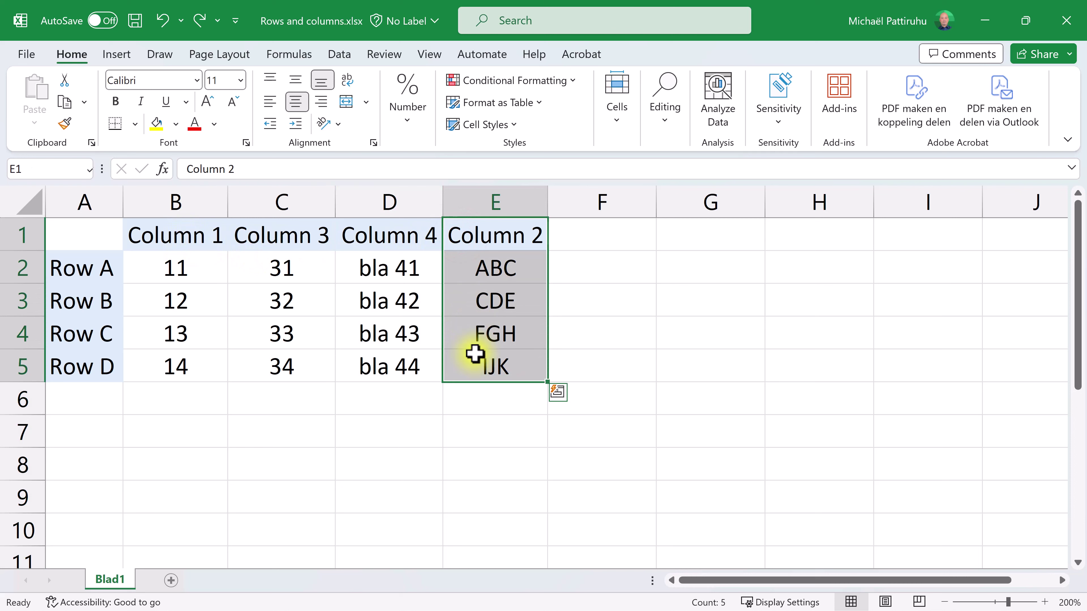
{"action": "left_click_drag", "start_coordinate": [199, 238], "coordinate": [251, 365]}
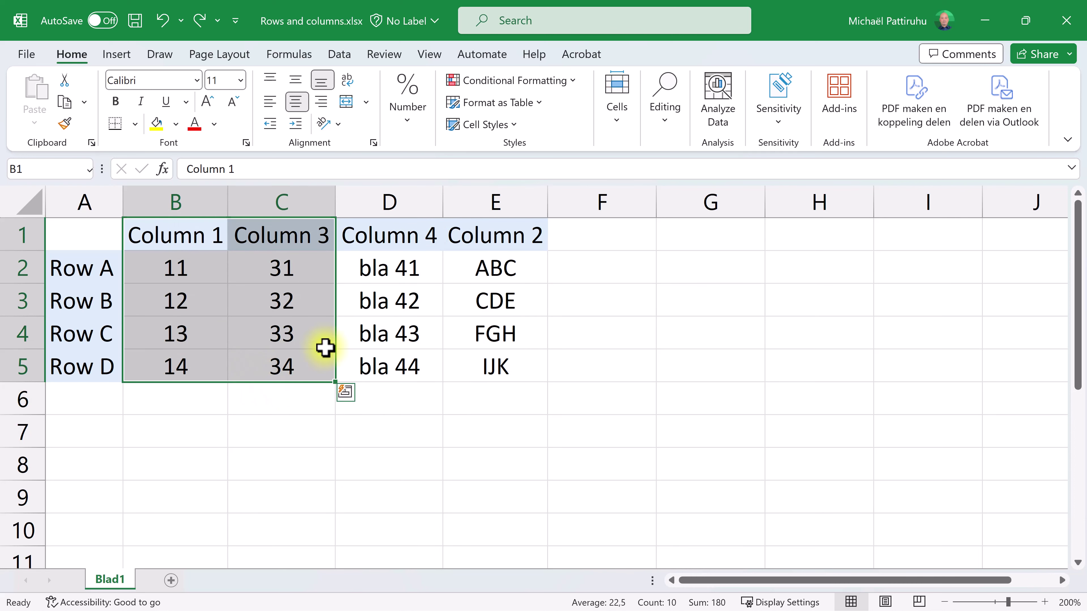
{"action": "left_click", "coordinate": [457, 206]}
{"action": "left_click_drag", "start_coordinate": [455, 279], "coordinate": [305, 312]}
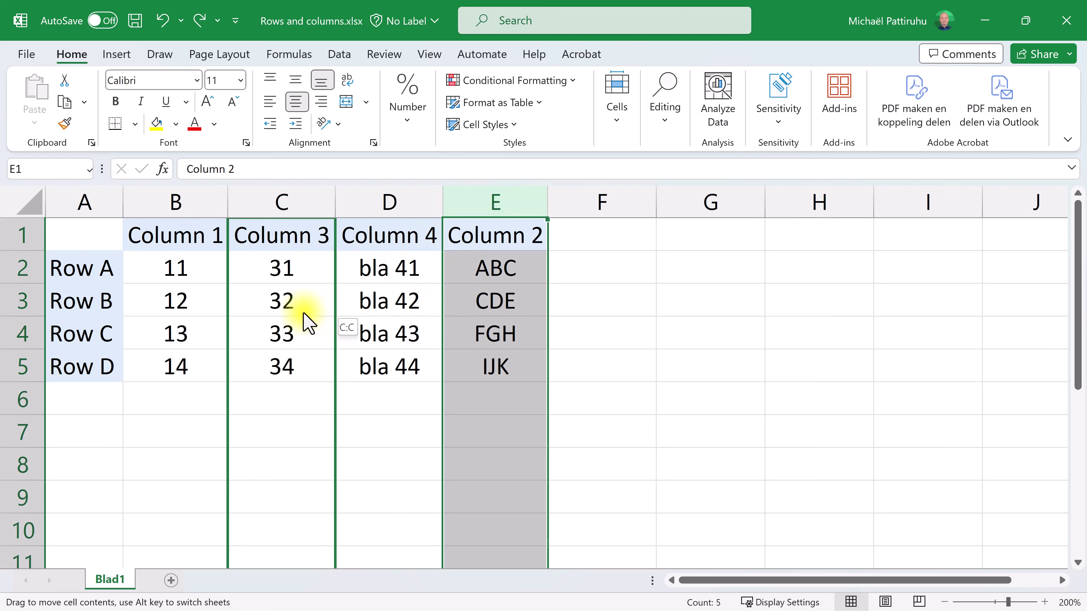
{"action": "left_click_drag", "start_coordinate": [303, 313], "coordinate": [274, 338]}
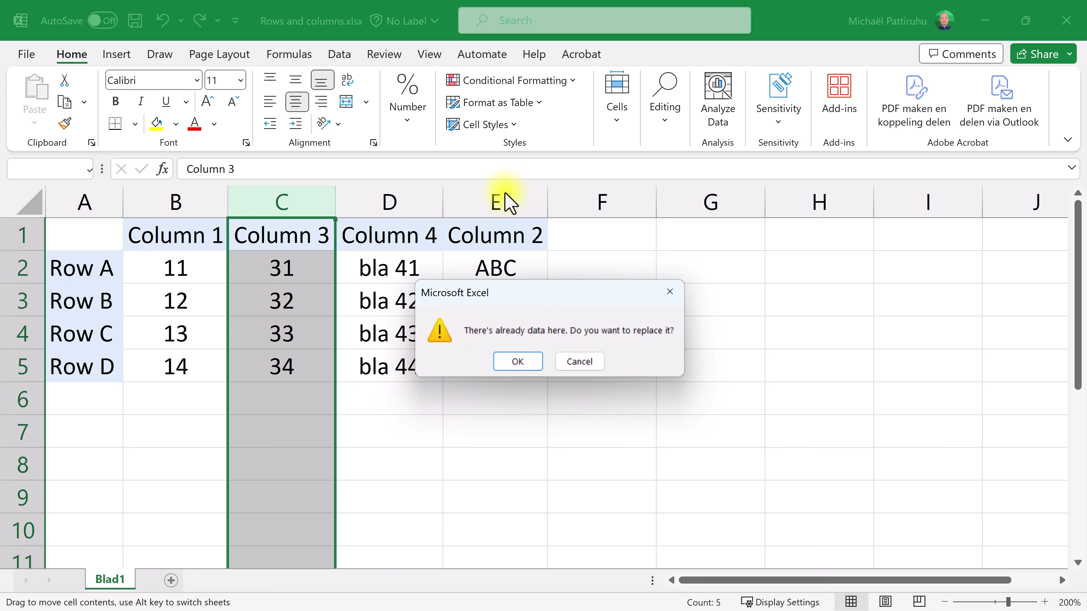
{"action": "left_click", "coordinate": [564, 362]}
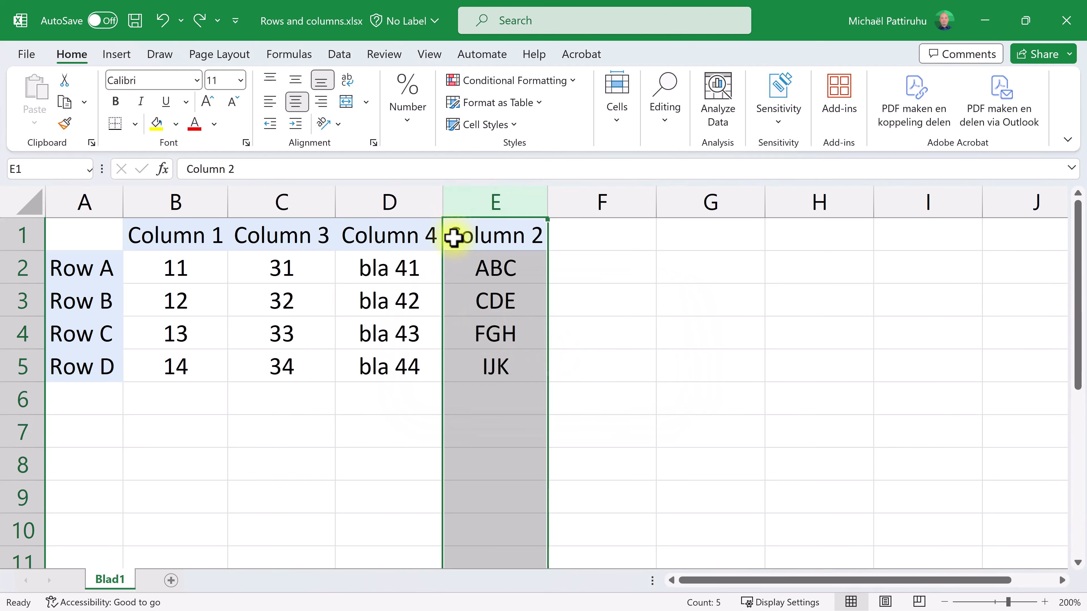
- Move the entire Column 2 column from E and insert it between Column 1 and Column 3 without overwriting data
{"action": "left_click", "coordinate": [462, 204]}
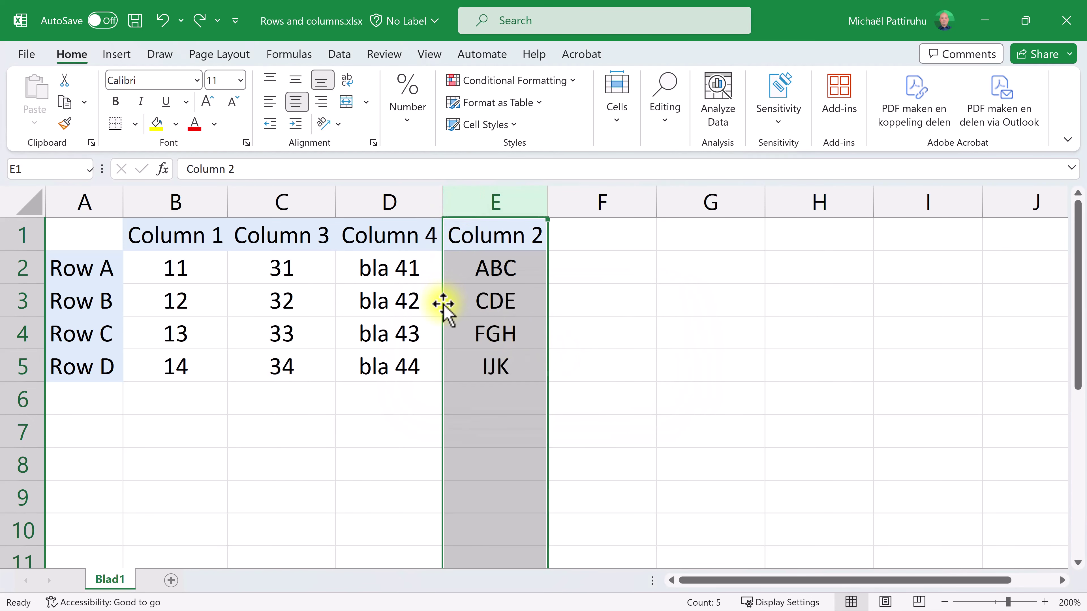
{"action": "left_click_drag", "start_coordinate": [445, 305], "coordinate": [273, 338]}
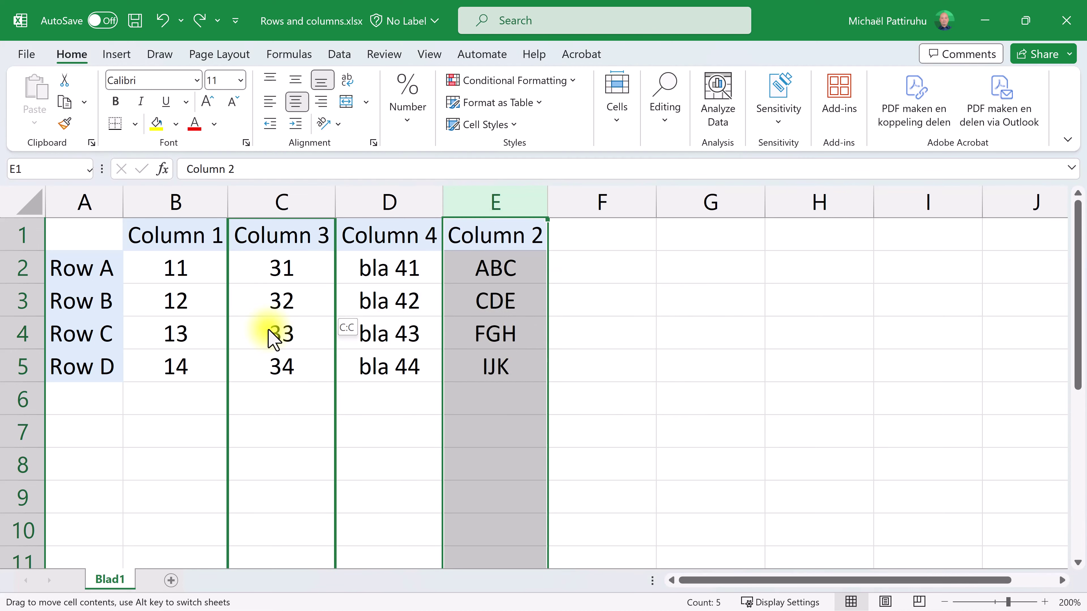
{"action": "key", "text": "shift"}
{"action": "left_click_drag", "start_coordinate": [272, 338], "coordinate": [252, 347]}
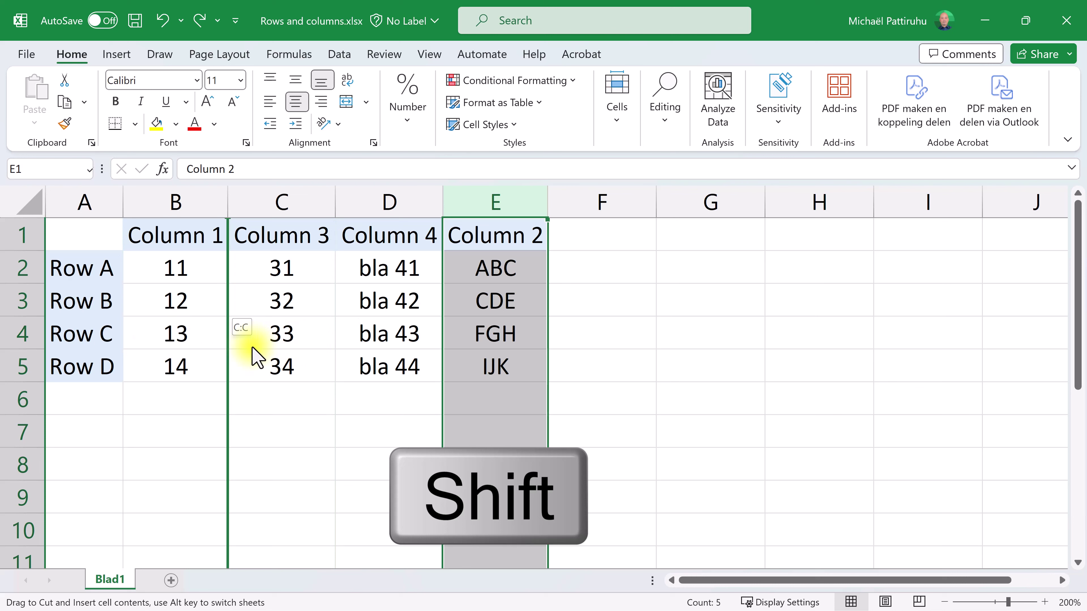
{"action": "left_click_drag", "start_coordinate": [258, 356], "coordinate": [253, 353]}
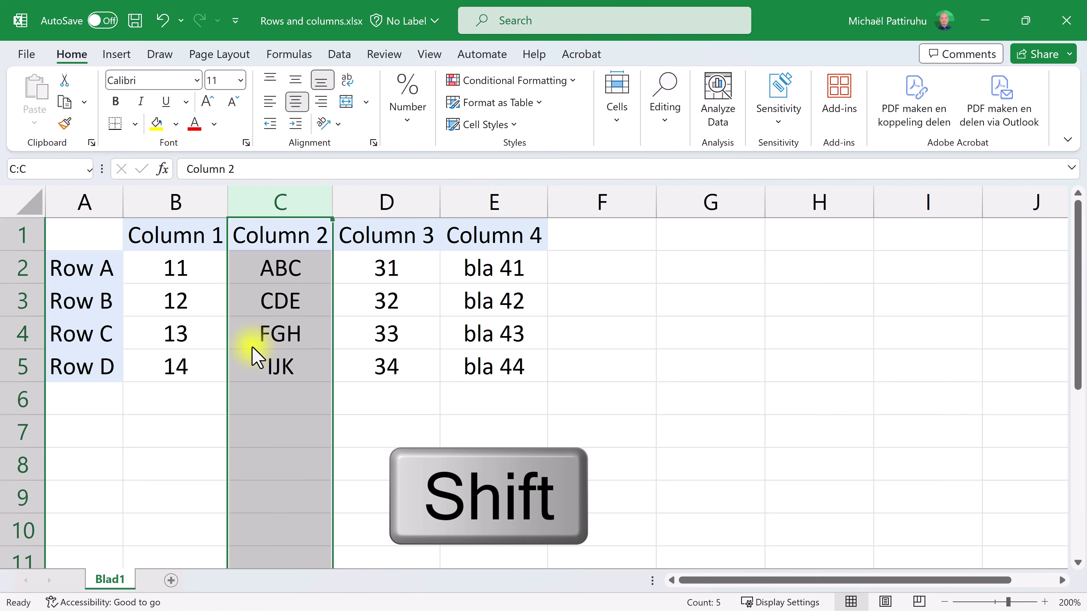
{"action": "left_click_drag", "start_coordinate": [262, 235], "coordinate": [267, 352]}
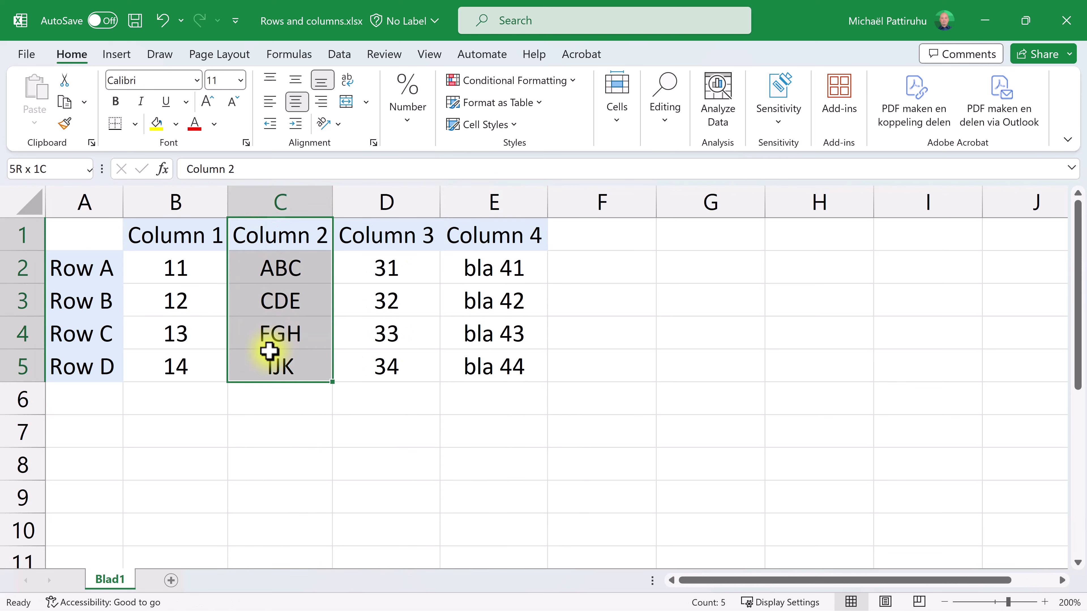
{"action": "left_click_drag", "start_coordinate": [189, 235], "coordinate": [199, 304]}
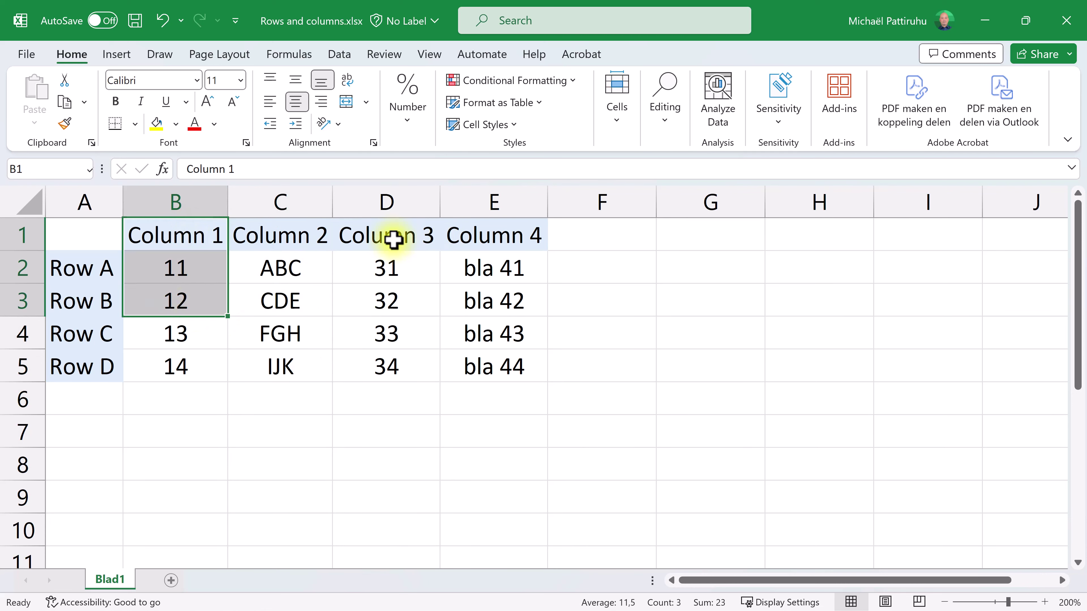
{"action": "left_click_drag", "start_coordinate": [393, 232], "coordinate": [393, 342]}
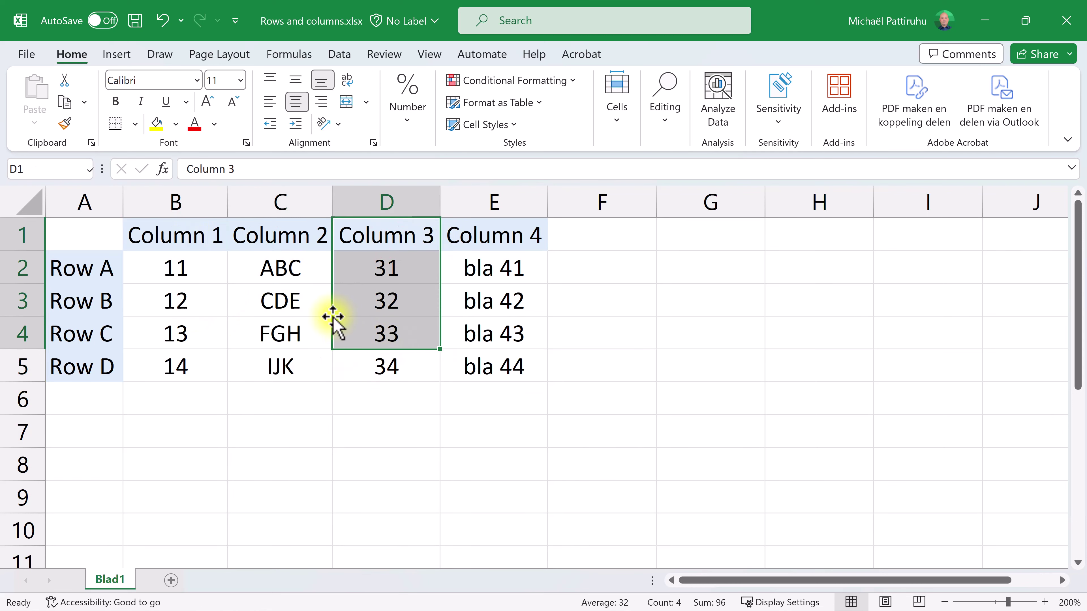
- Insert a copy of the entire Column 2 column directly after Column 4 as column F, and return to cell A1
{"action": "left_click", "coordinate": [310, 201]}
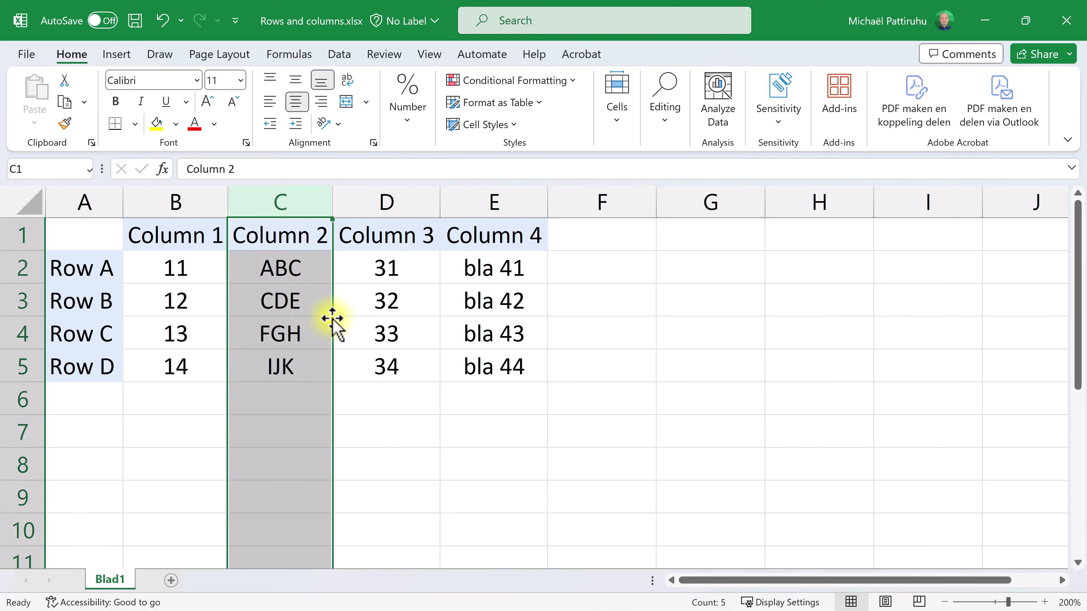
{"action": "left_click_drag", "start_coordinate": [334, 319], "coordinate": [585, 311]}
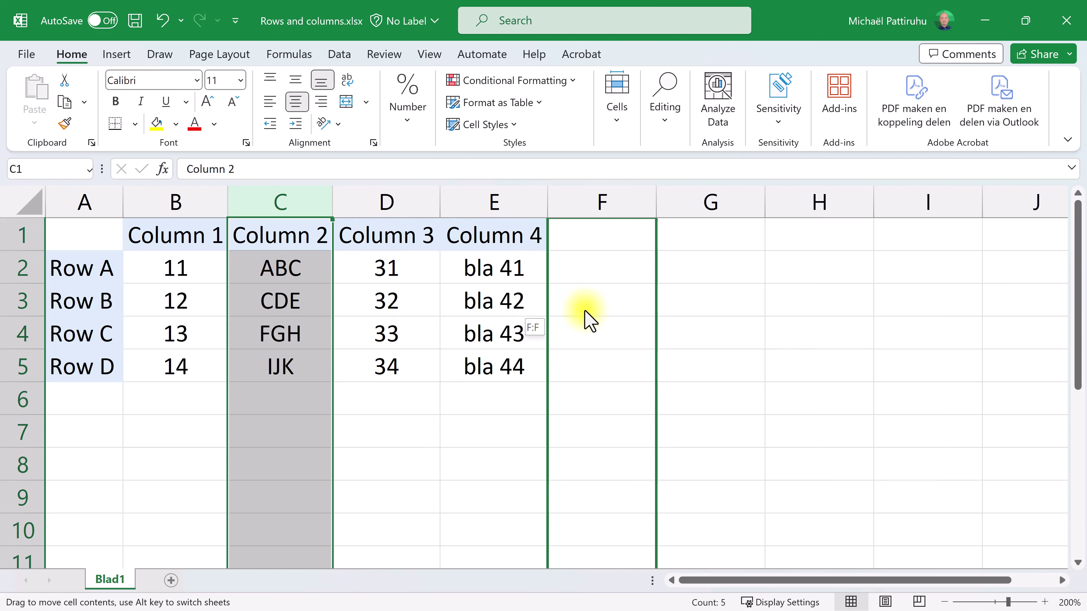
{"action": "key", "text": "ctrl+shift"}
{"action": "left_click_drag", "start_coordinate": [585, 311], "coordinate": [585, 311]}
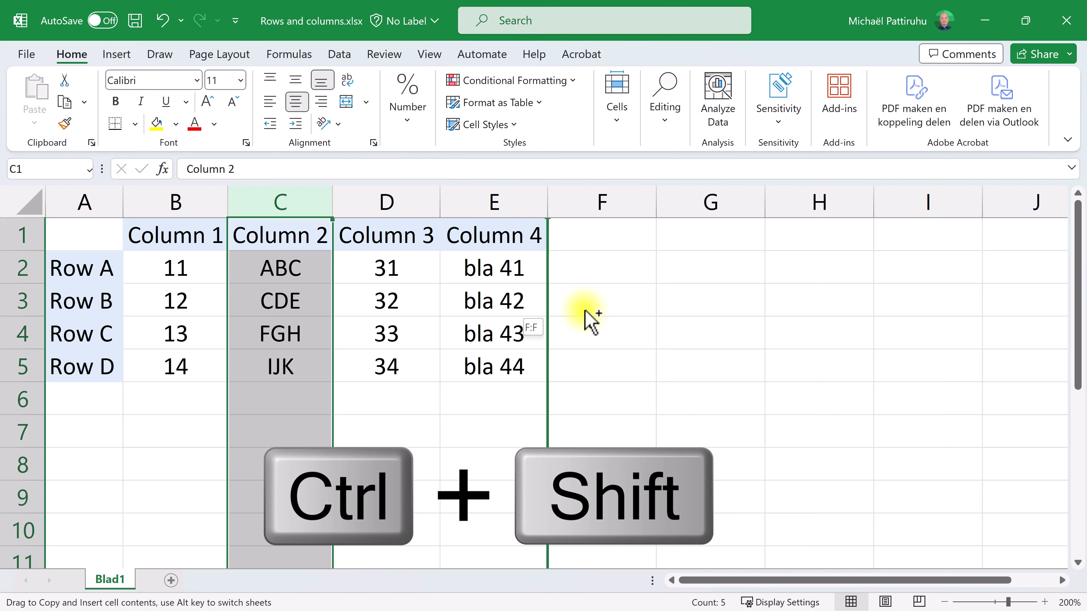
{"action": "left_click_drag", "start_coordinate": [585, 312], "coordinate": [577, 235]}
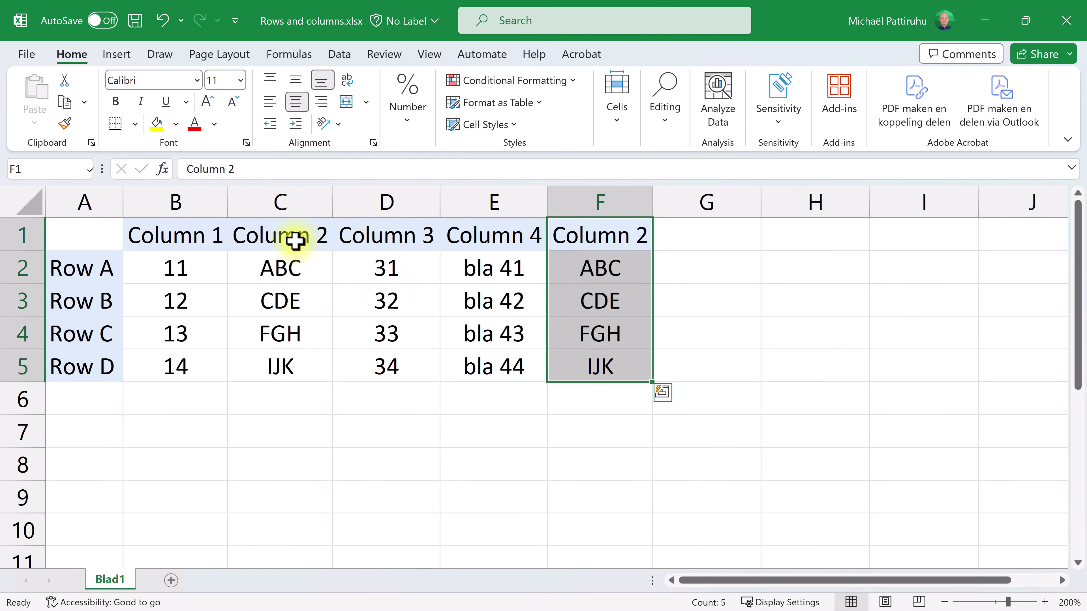
{"action": "left_click_drag", "start_coordinate": [291, 235], "coordinate": [299, 365]}
{"action": "key", "text": "ctrl+Home"}
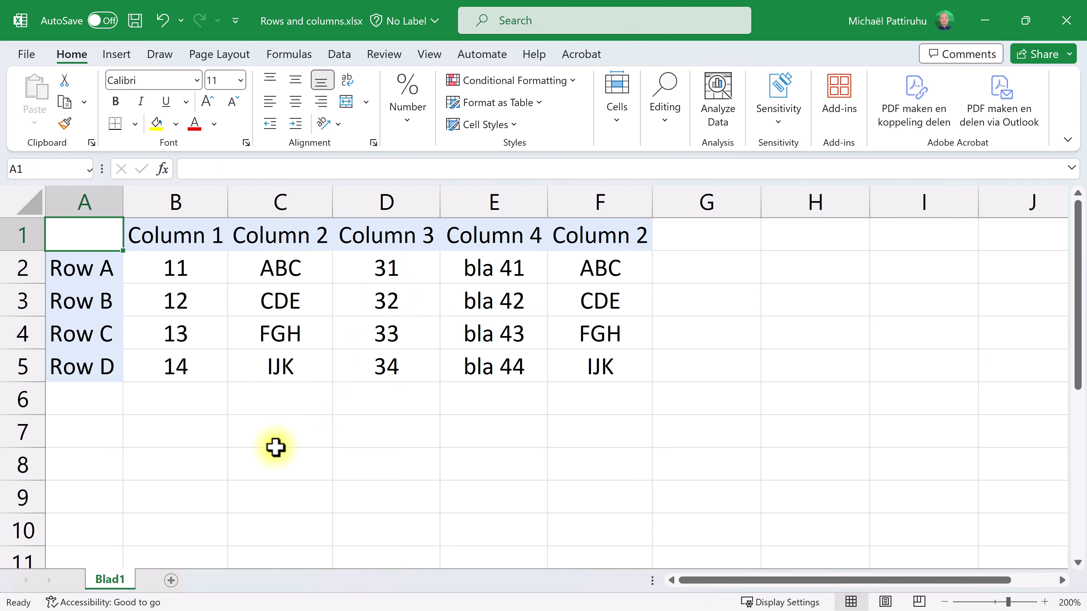